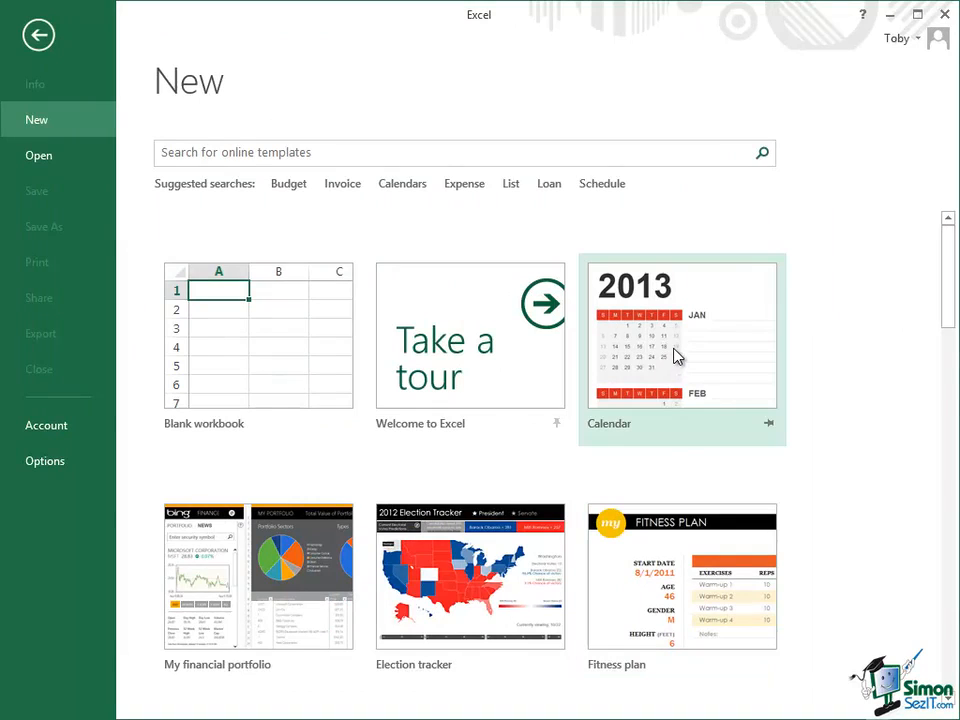
# Step: Create a new workbook from the Calendar template
pyautogui.click(675, 355)
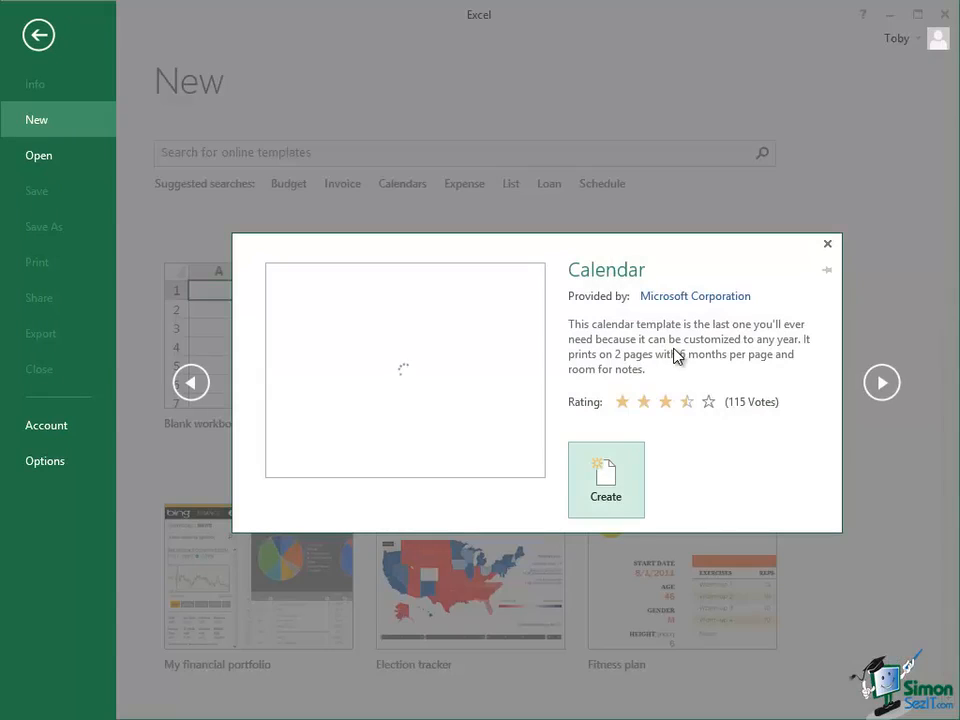
pyautogui.click(600, 478)
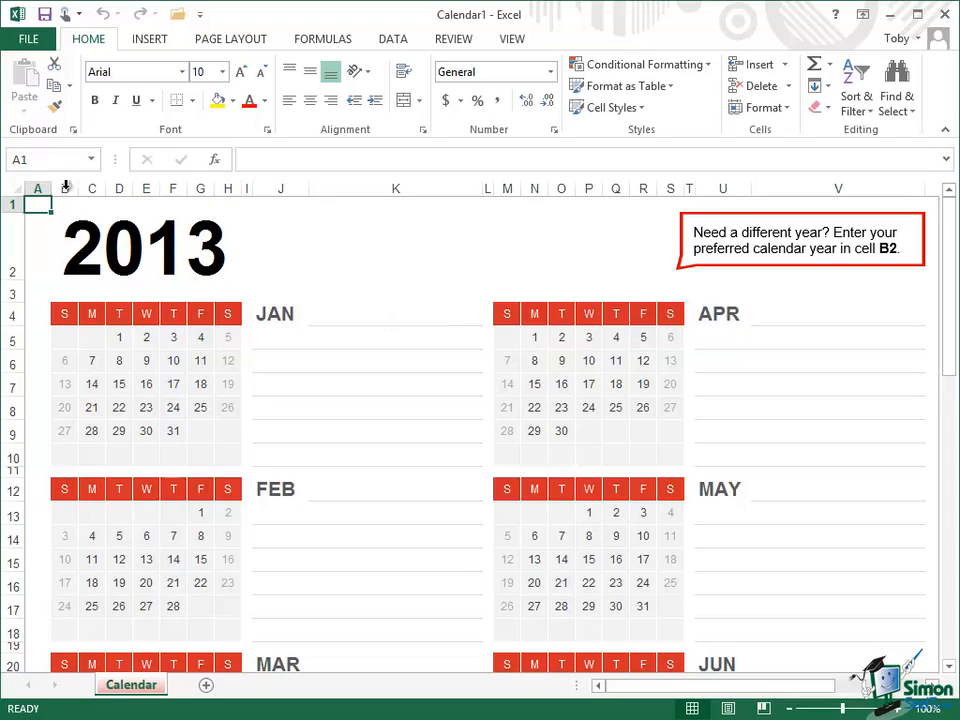
# Step: Look through the calendar's months down to December and across row 1 to column BM, returning to cell A1
pyautogui.click(73, 252)
pyautogui.moveTo(950, 210); pyautogui.dragTo(953, 465)
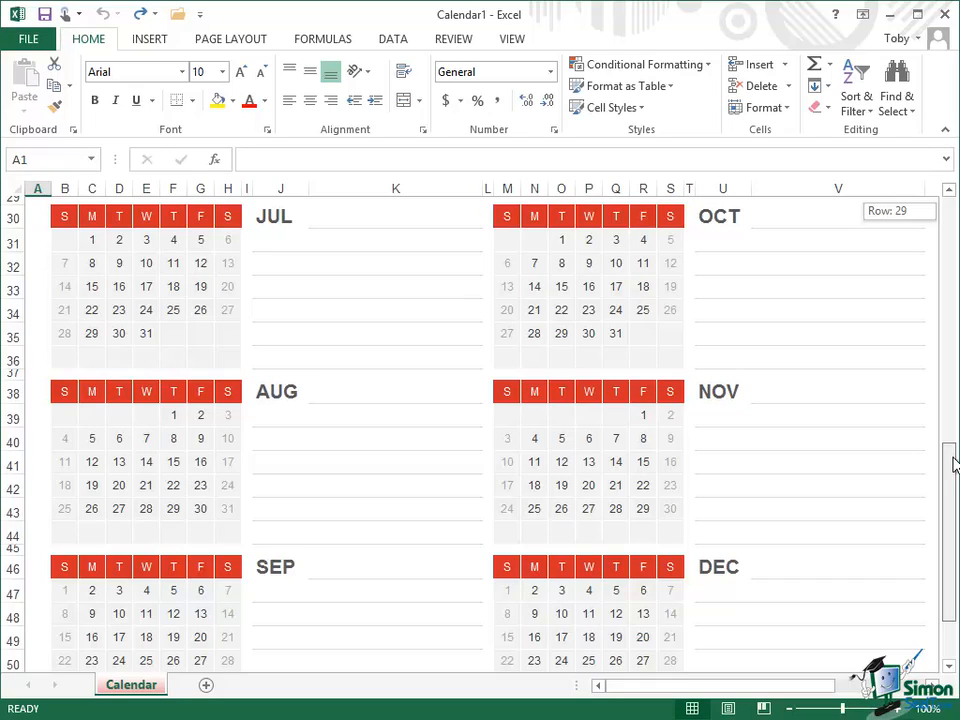
pyautogui.moveTo(953, 465); pyautogui.dragTo(953, 204)
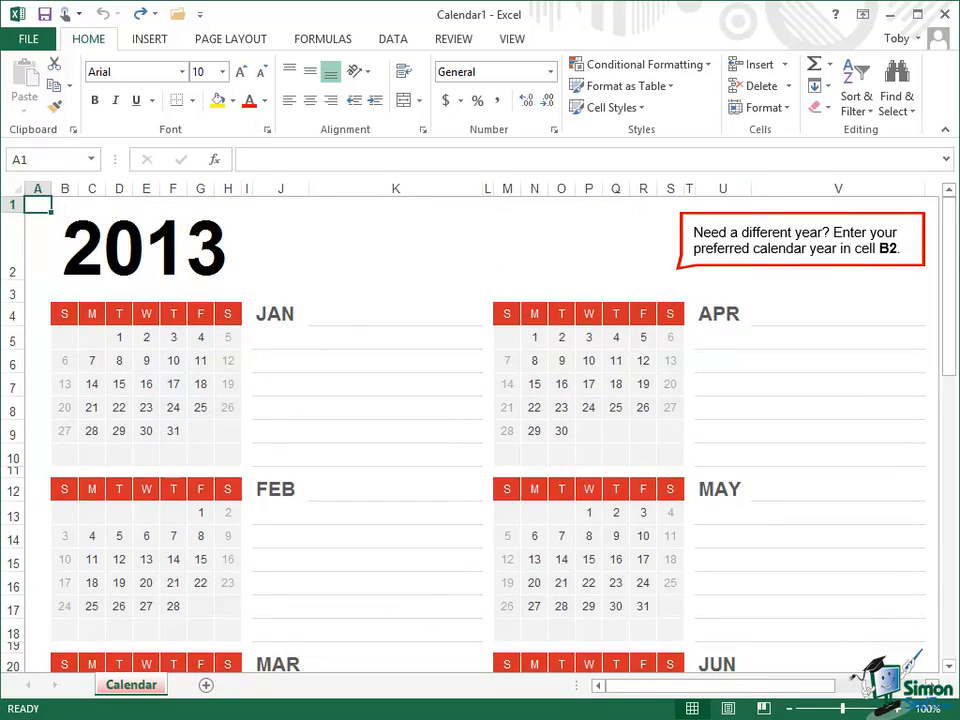
pyautogui.press('Right')
pyautogui.press('Right')
pyautogui.press('Right')
pyautogui.press('Right')
pyautogui.press('Right')
pyautogui.press('Right')
pyautogui.press('Right')
pyautogui.press('Right')
pyautogui.press('Right')
pyautogui.press('Right')
pyautogui.press('Right')
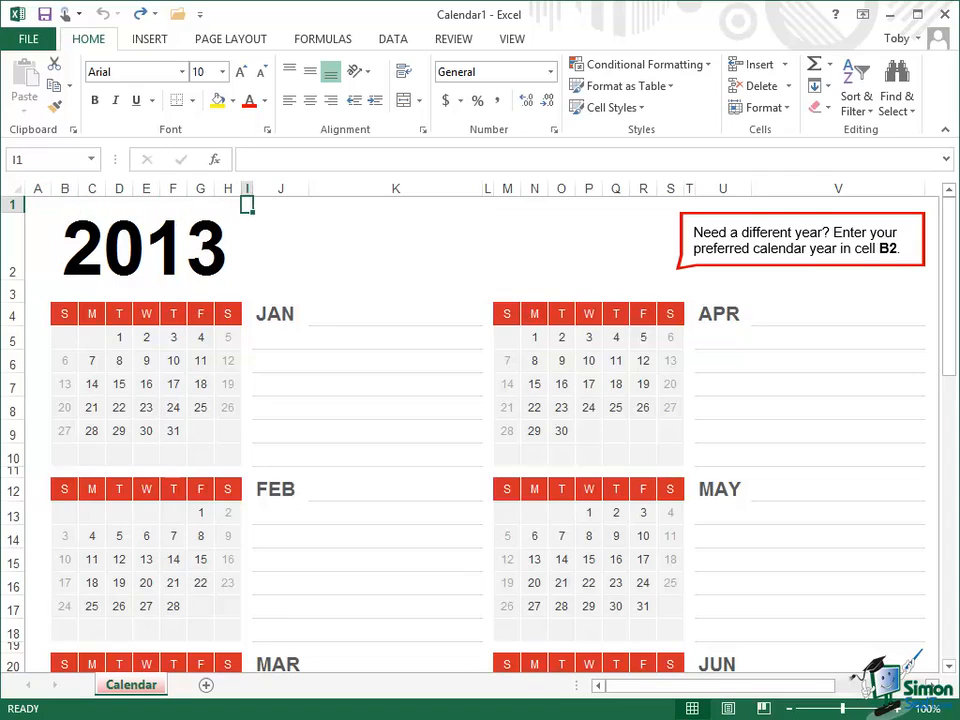
pyautogui.press('Right')
pyautogui.press('Right')
pyautogui.press('Right')
pyautogui.press('Right')
pyautogui.press('Right')
pyautogui.press('Right')
pyautogui.press('Right')
pyautogui.press('Right')
pyautogui.press('Right')
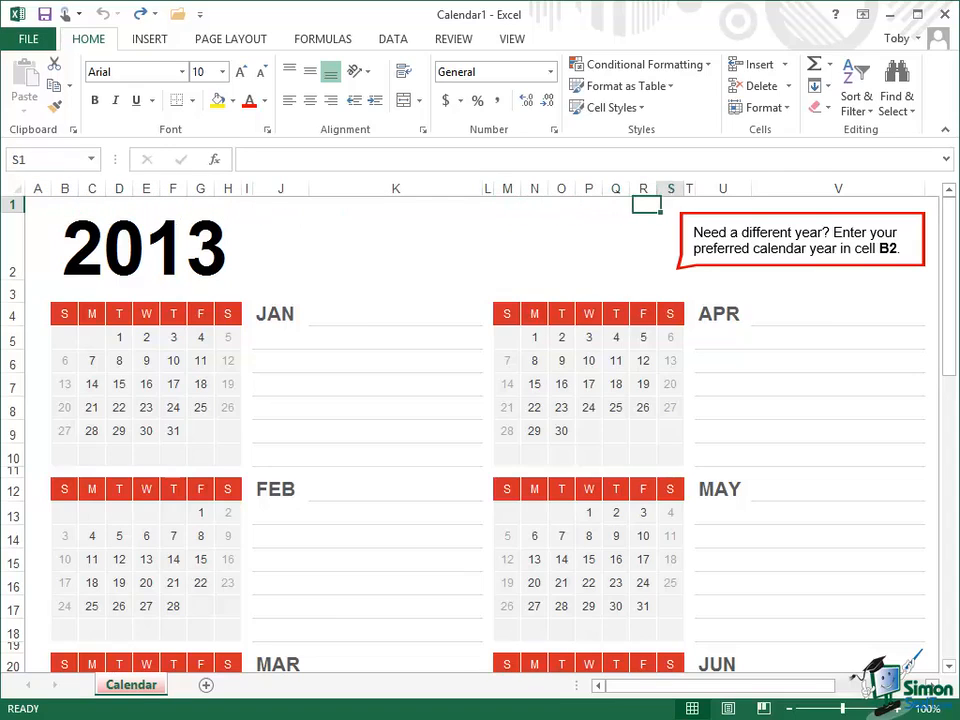
pyautogui.press('Right')
pyautogui.press('Right')
pyautogui.press('Right')
pyautogui.press('Right')
pyautogui.press('Right')
pyautogui.press('Right')
pyautogui.press('Right')
pyautogui.press('Right')
pyautogui.press('Right')
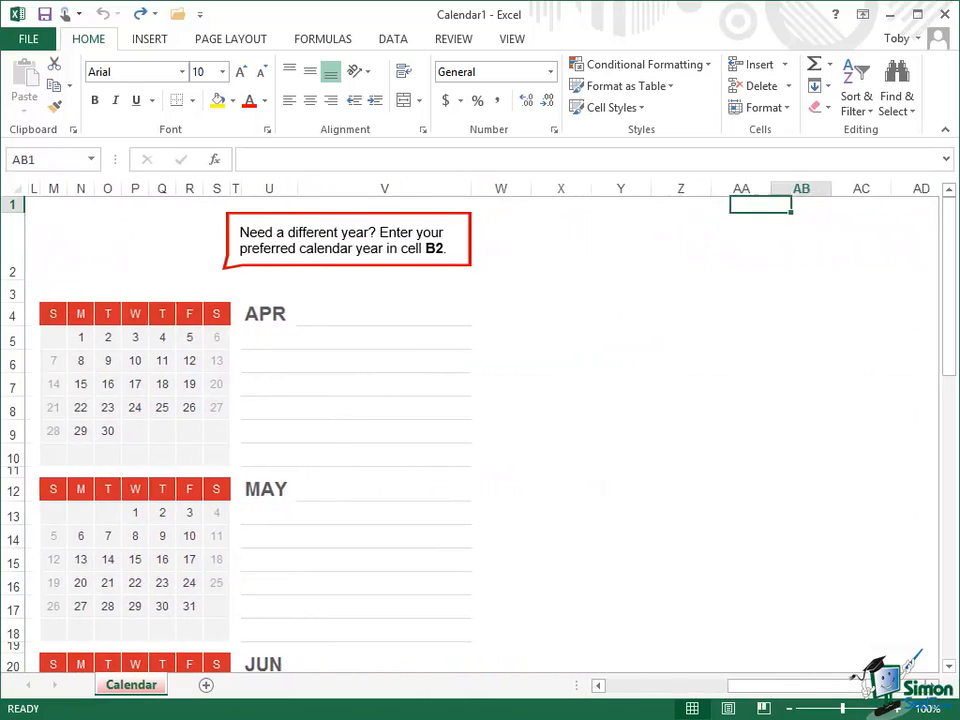
pyautogui.press('Right')
pyautogui.press('Right')
pyautogui.press('Right')
pyautogui.press('Right')
pyautogui.press('Right')
pyautogui.press('Right')
pyautogui.press('Right')
pyautogui.press('Right')
pyautogui.press('Right')
pyautogui.press('Right')
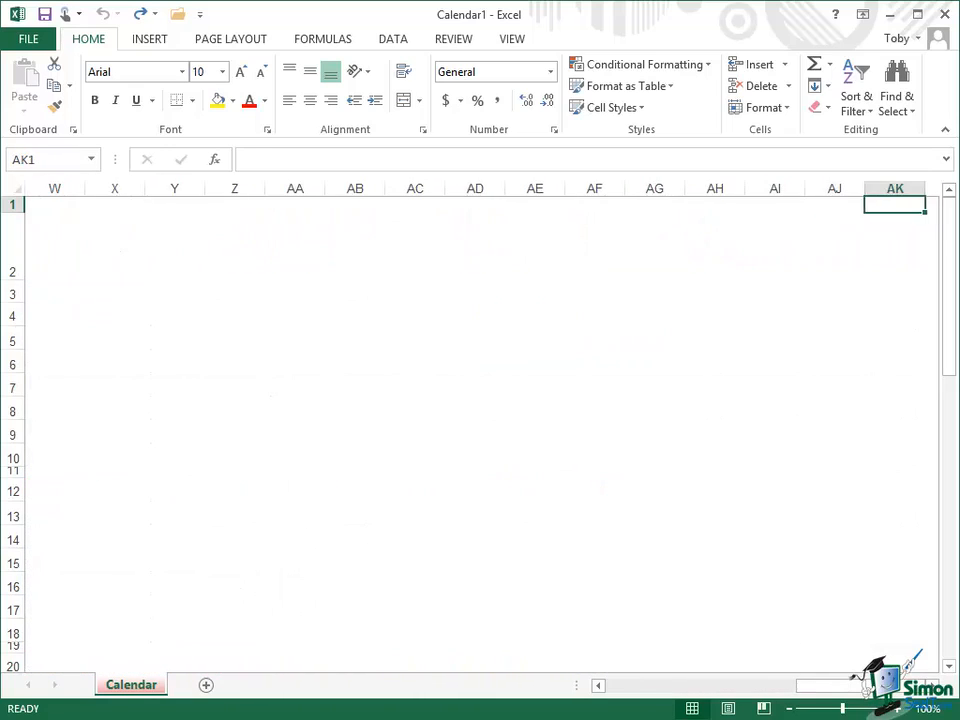
pyautogui.press('Right')
pyautogui.press('Right')
pyautogui.press('Right')
pyautogui.press('Right')
pyautogui.press('Right')
pyautogui.press('Right')
pyautogui.press('Right')
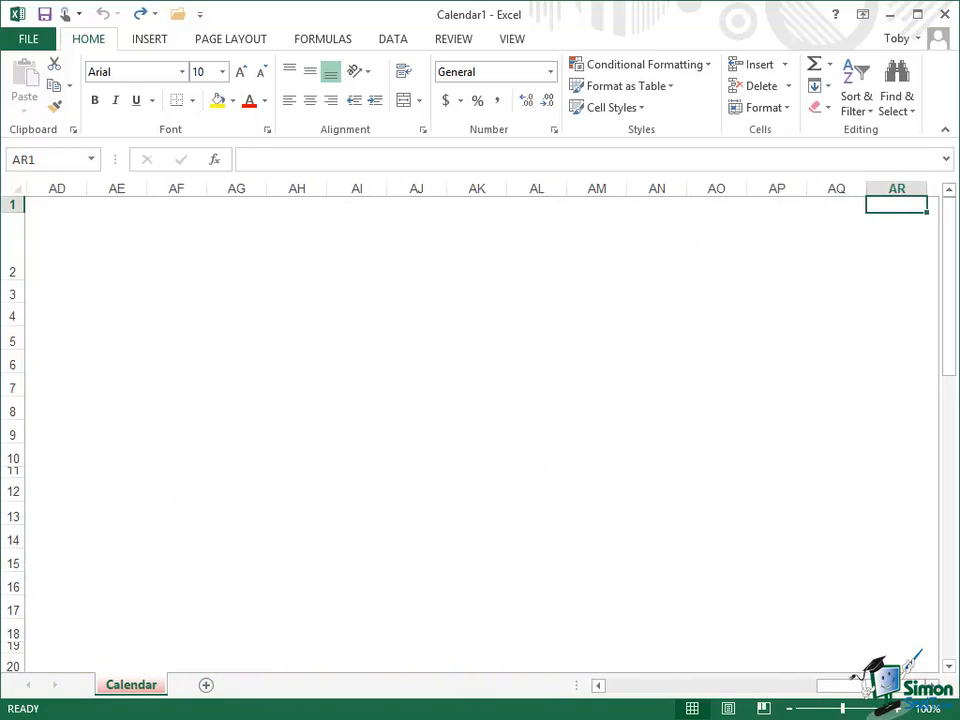
pyautogui.press('Right')
pyautogui.press('Right')
pyautogui.press('Right')
pyautogui.press('Right')
pyautogui.press('Right')
pyautogui.press('Right')
pyautogui.press('Right')
pyautogui.press('Right')
pyautogui.press('Right')
pyautogui.press('Right')
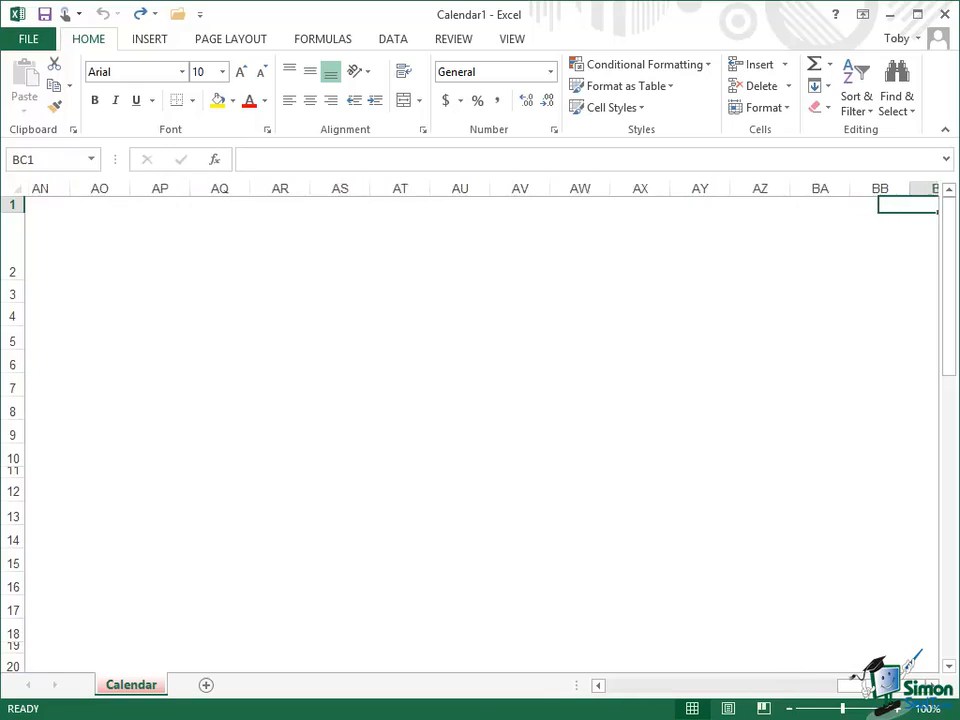
pyautogui.press('Right')
pyautogui.press('Right')
pyautogui.press('Right')
pyautogui.press('Right')
pyautogui.press('Right')
pyautogui.press('Right')
pyautogui.press('Right')
pyautogui.press('Right')
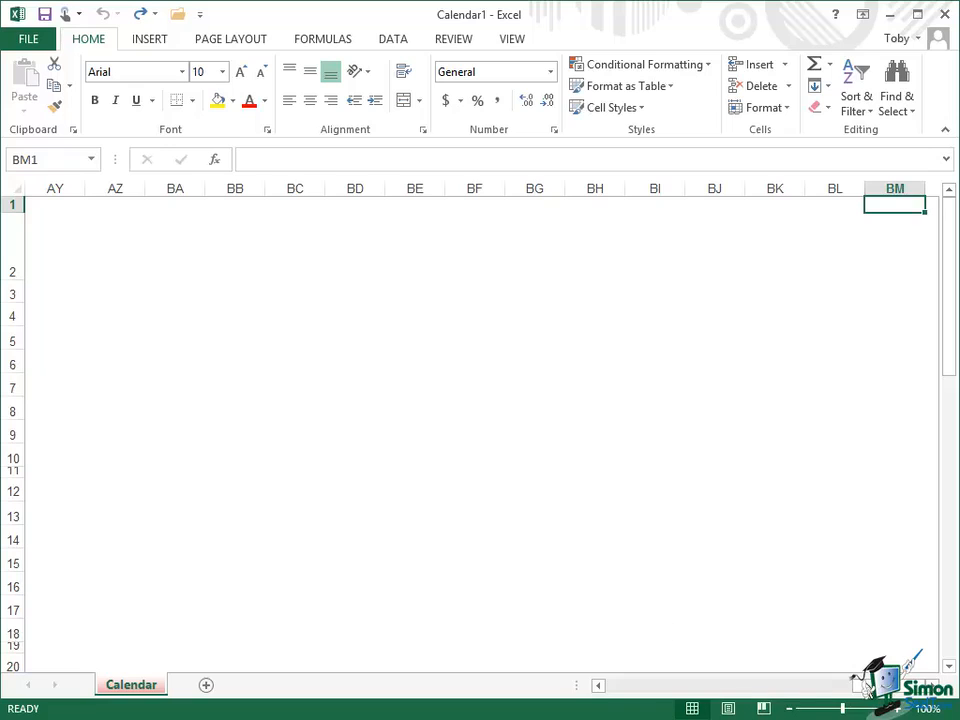
pyautogui.moveTo(857, 683); pyautogui.dragTo(609, 688)
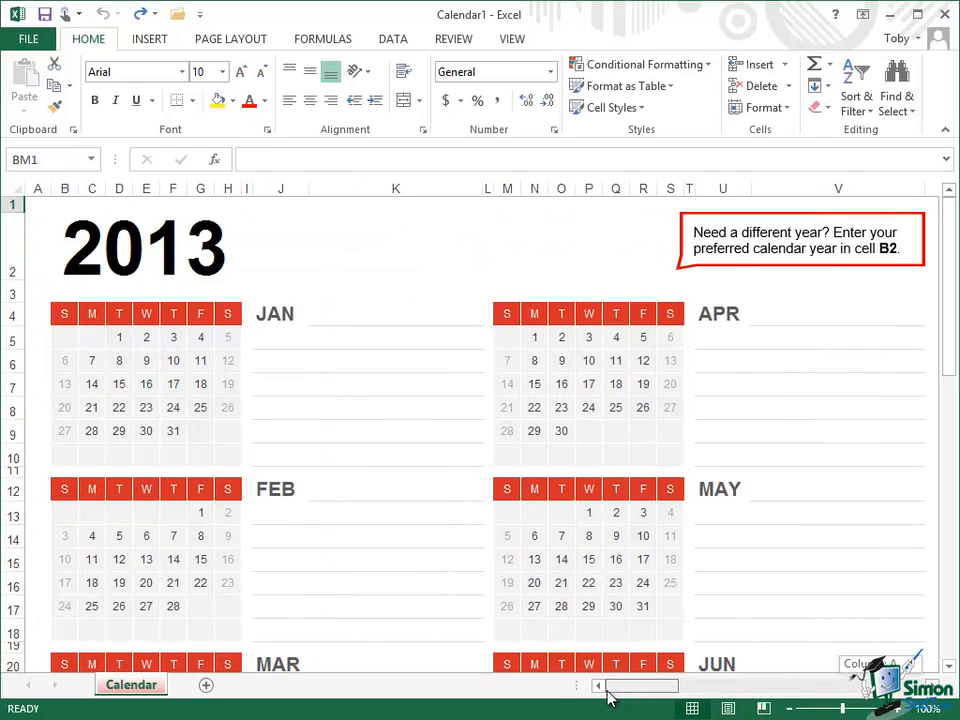
pyautogui.click(30, 204)
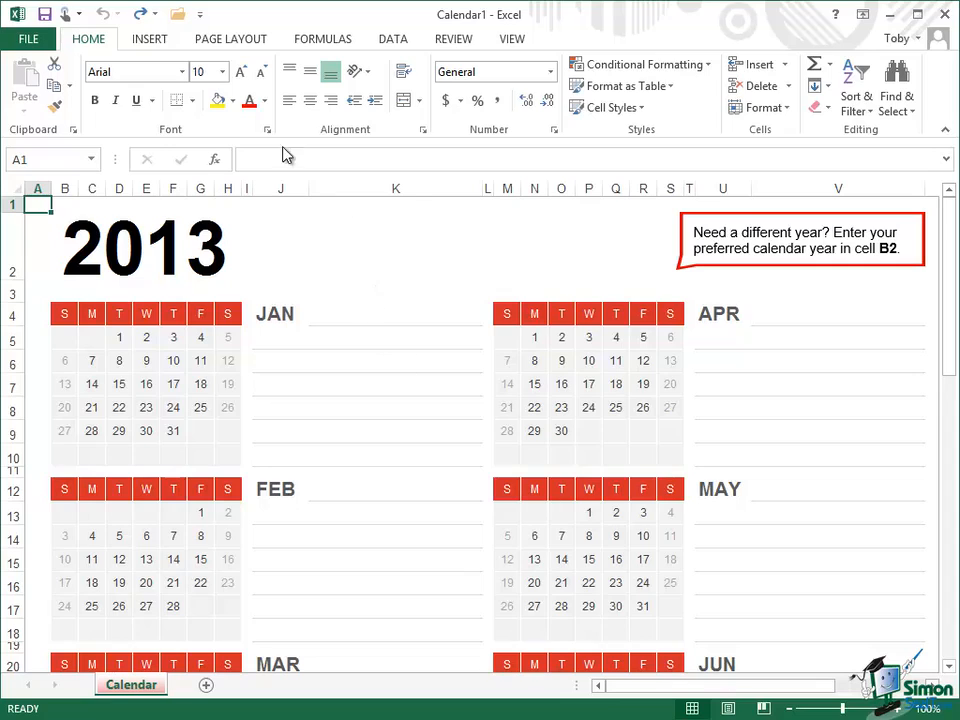
# Step: Browse the built-in theme gallery for the calendar workbook and for Book2
pyautogui.click(224, 42)
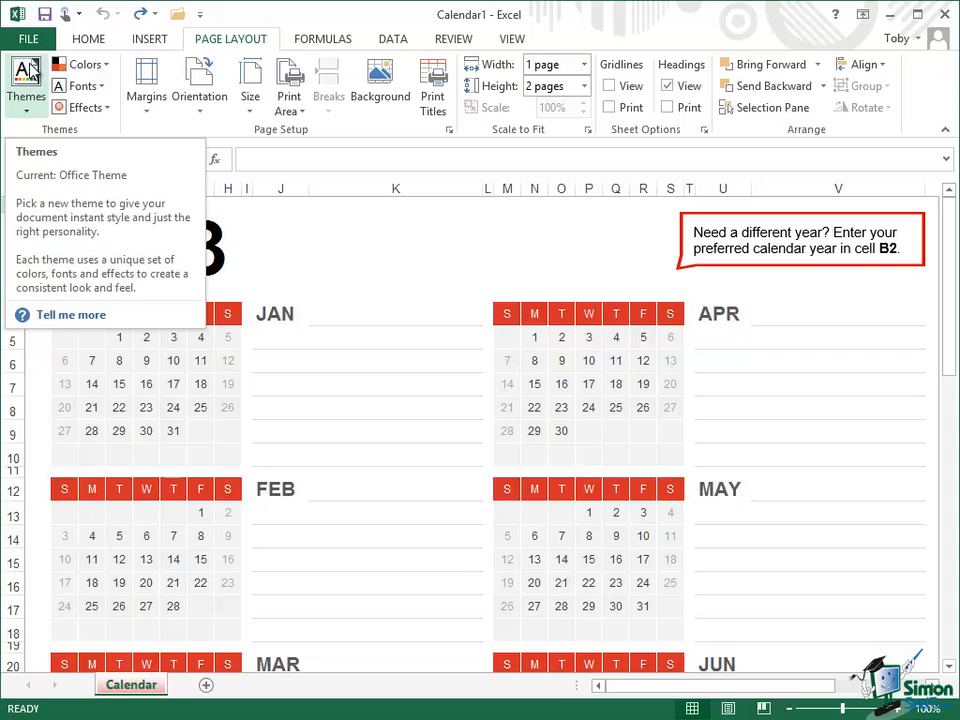
pyautogui.click(28, 116)
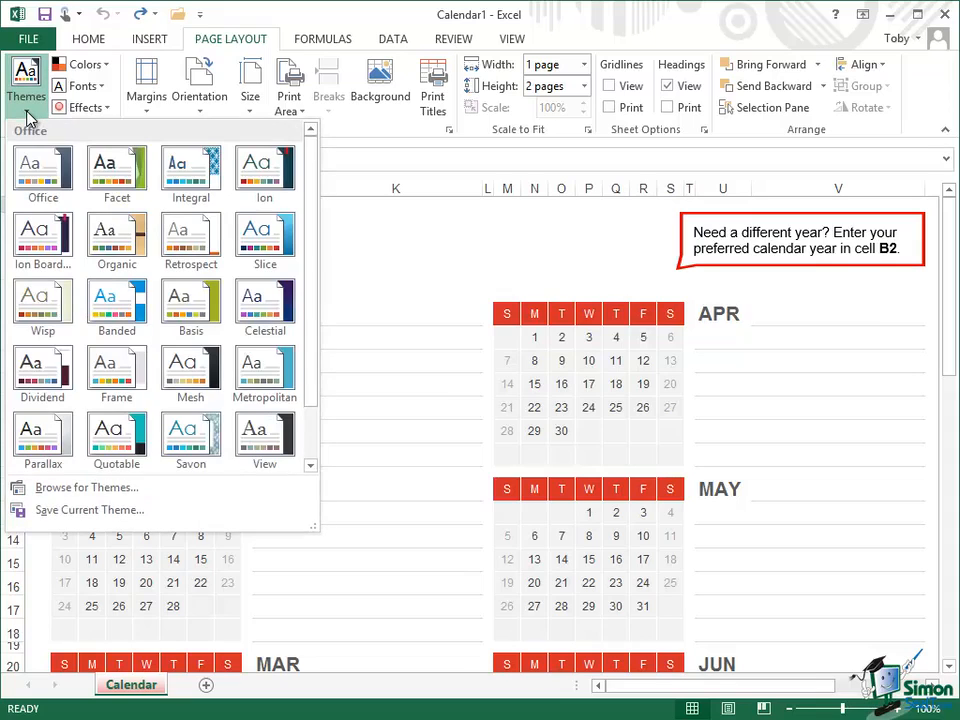
pyautogui.moveTo(313, 167)
pyautogui.mouseDown()
pyautogui.moveTo(313, 270)
pyautogui.moveTo(310, 142)
pyautogui.mouseUp()
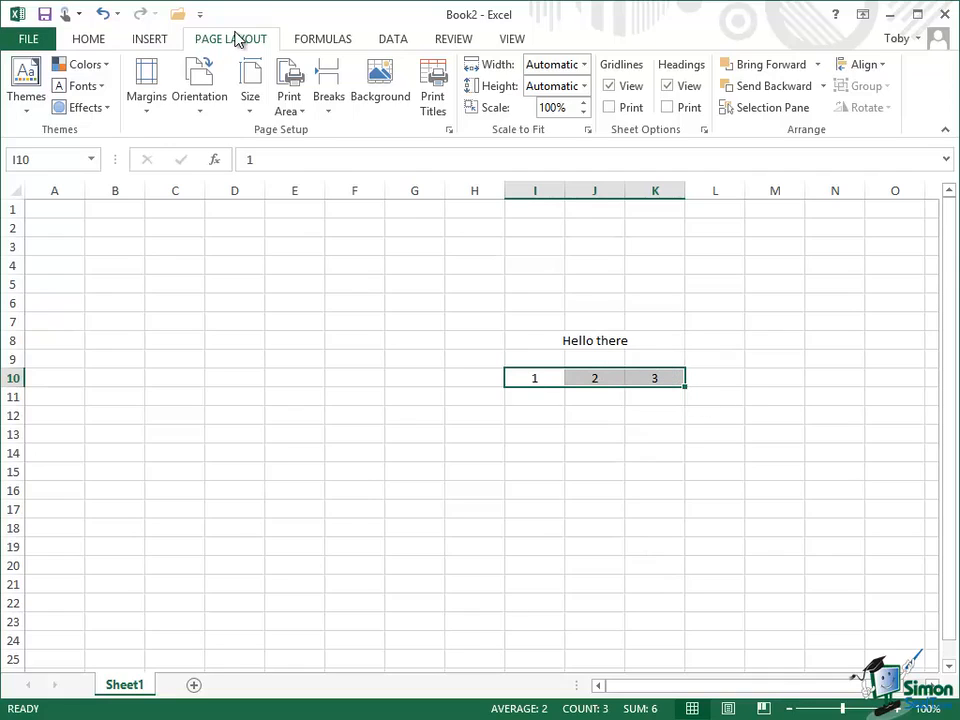
pyautogui.click(36, 115)
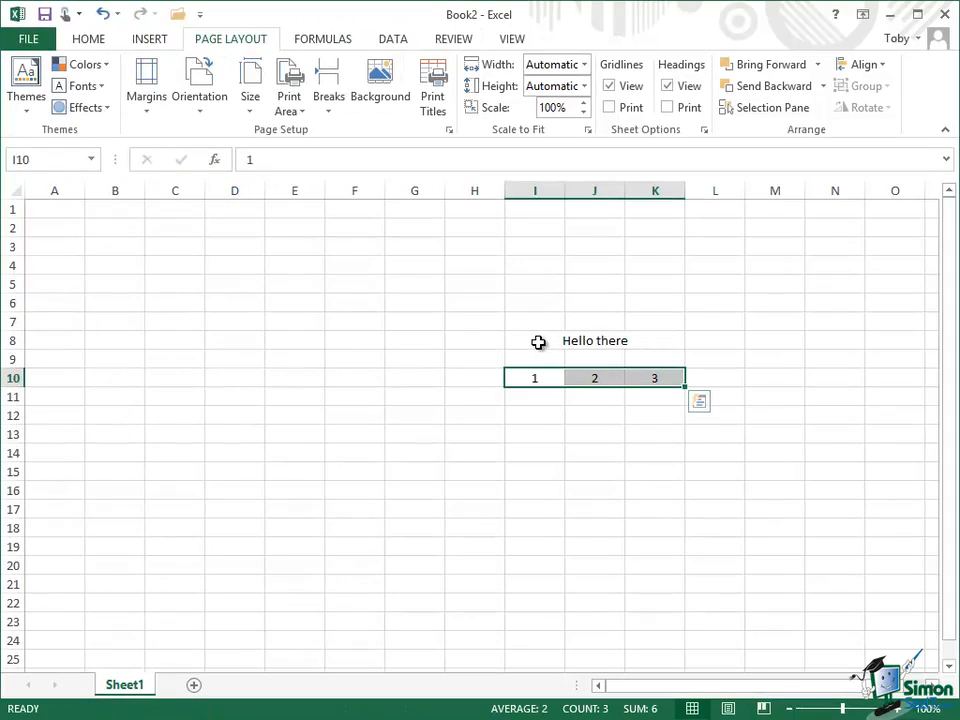
# Step: Apply the Heading 2 cell style to the merged "Hello there" cell in I8
pyautogui.click(538, 342)
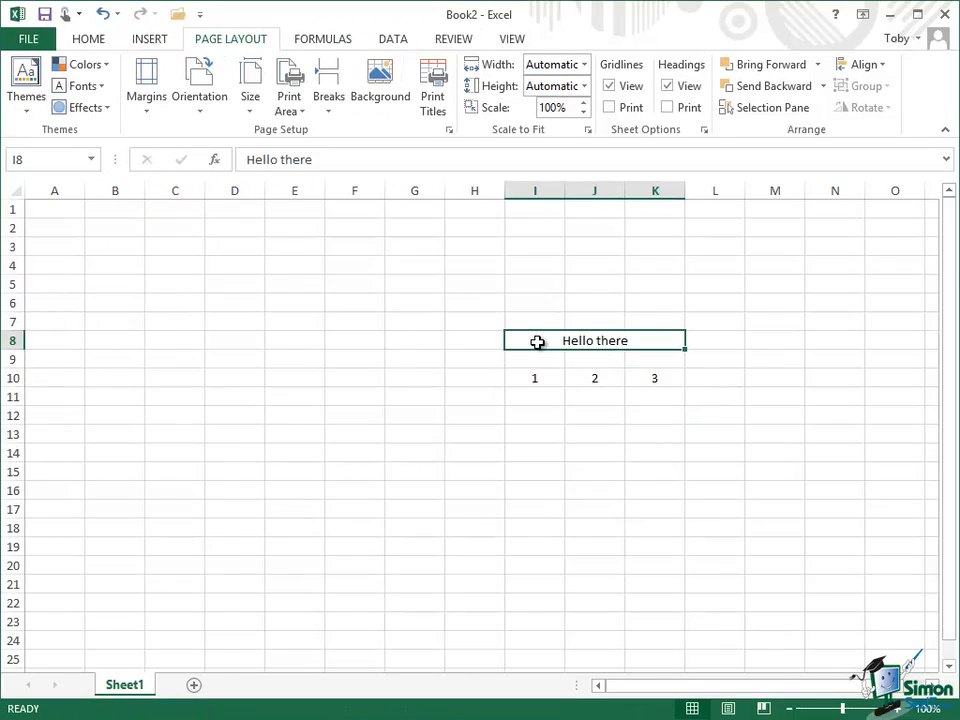
pyautogui.click(80, 44)
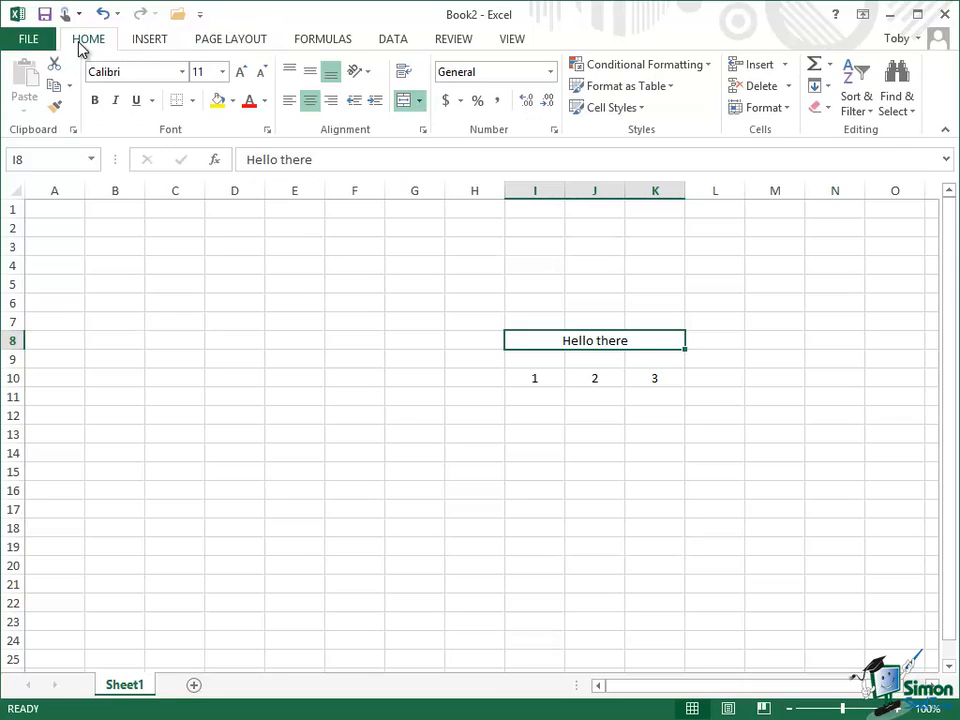
pyautogui.click(644, 113)
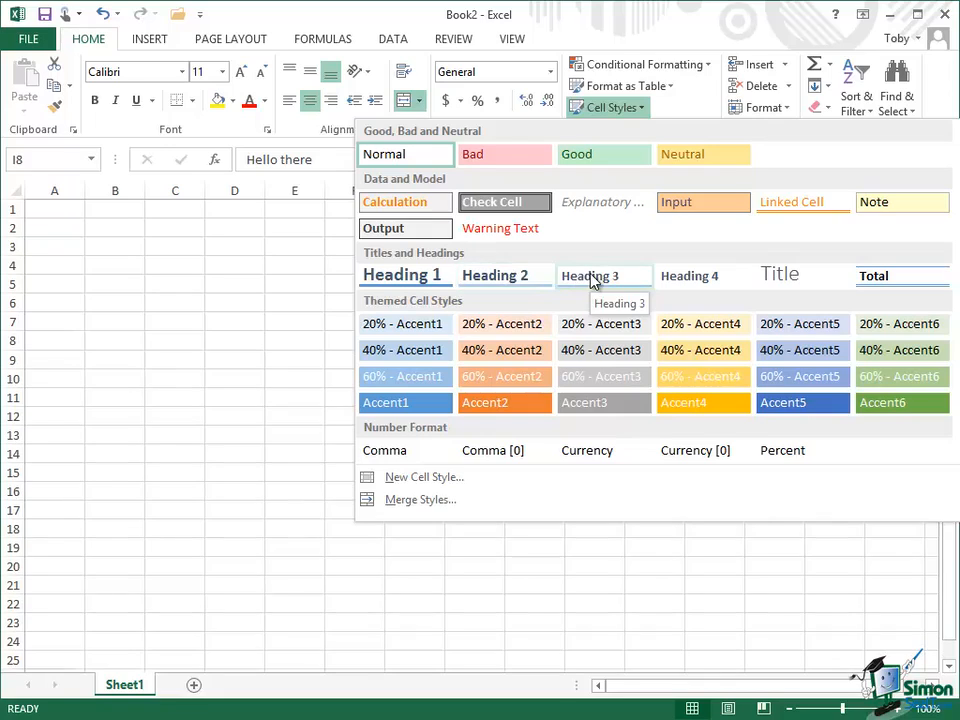
pyautogui.click(497, 283)
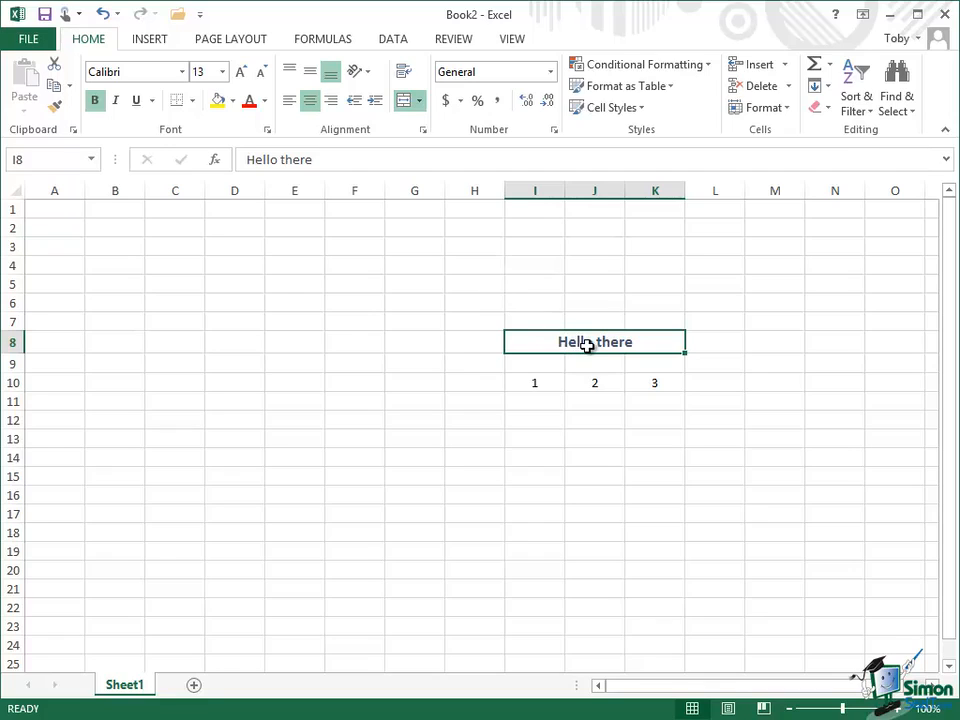
# Step: Apply the Bad, Good and Neutral cell styles to cells I10, J10 and K10 respectively
pyautogui.click(536, 384)
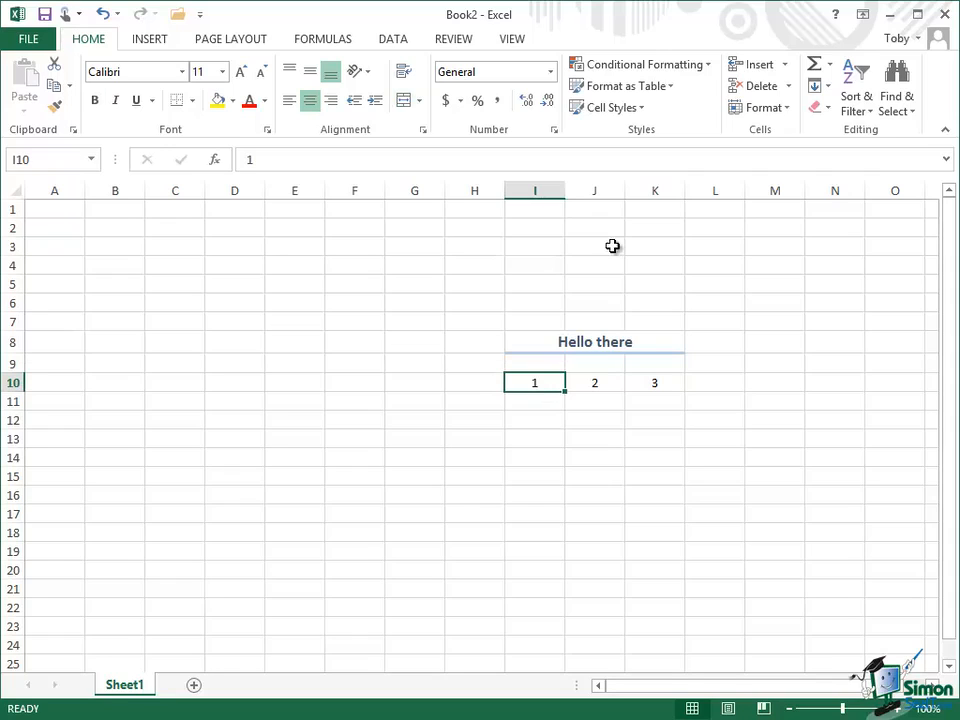
pyautogui.click(642, 107)
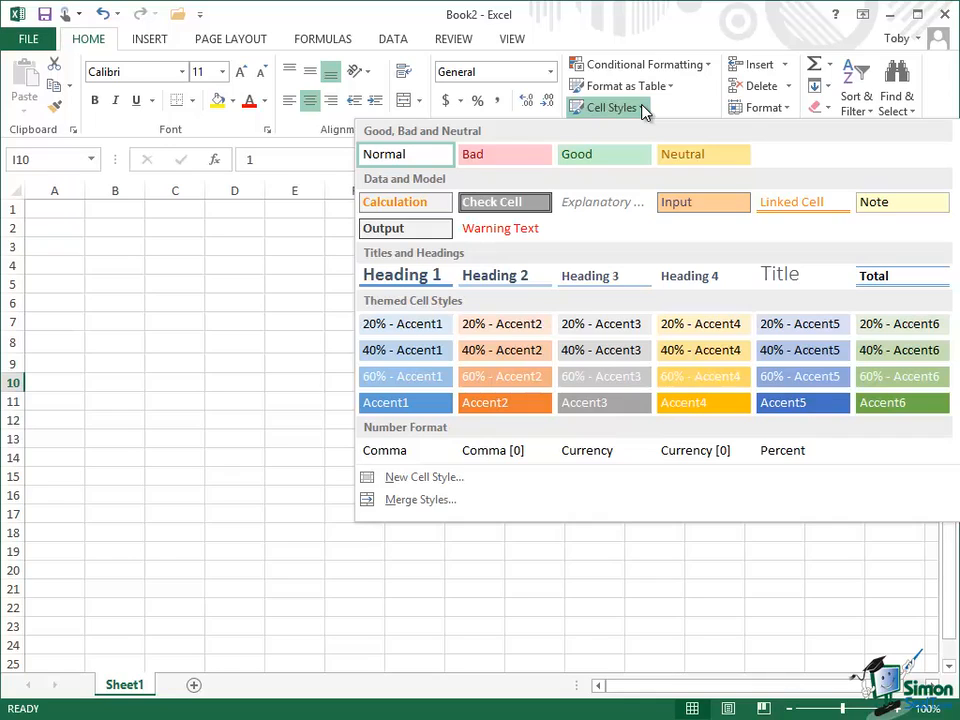
pyautogui.click(484, 156)
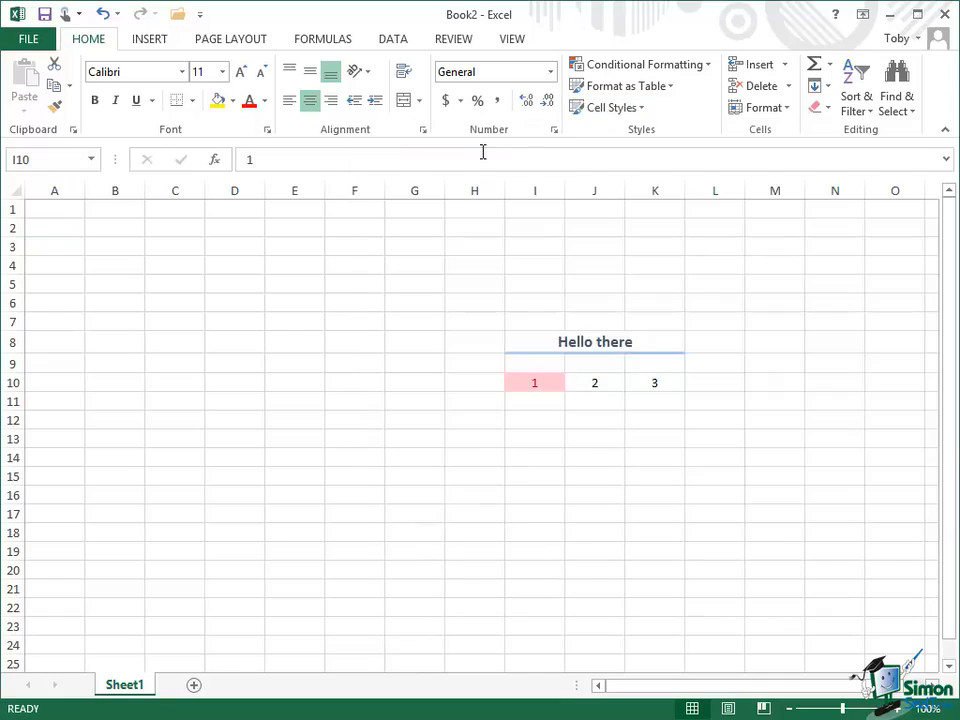
pyautogui.click(596, 384)
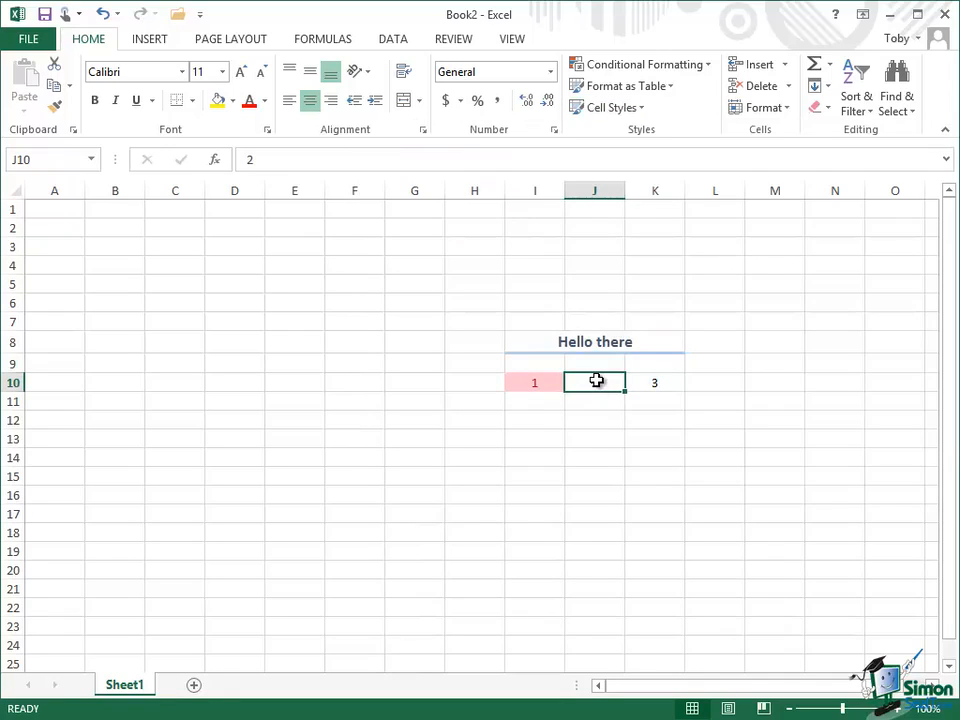
pyautogui.click(644, 109)
pyautogui.click(604, 158)
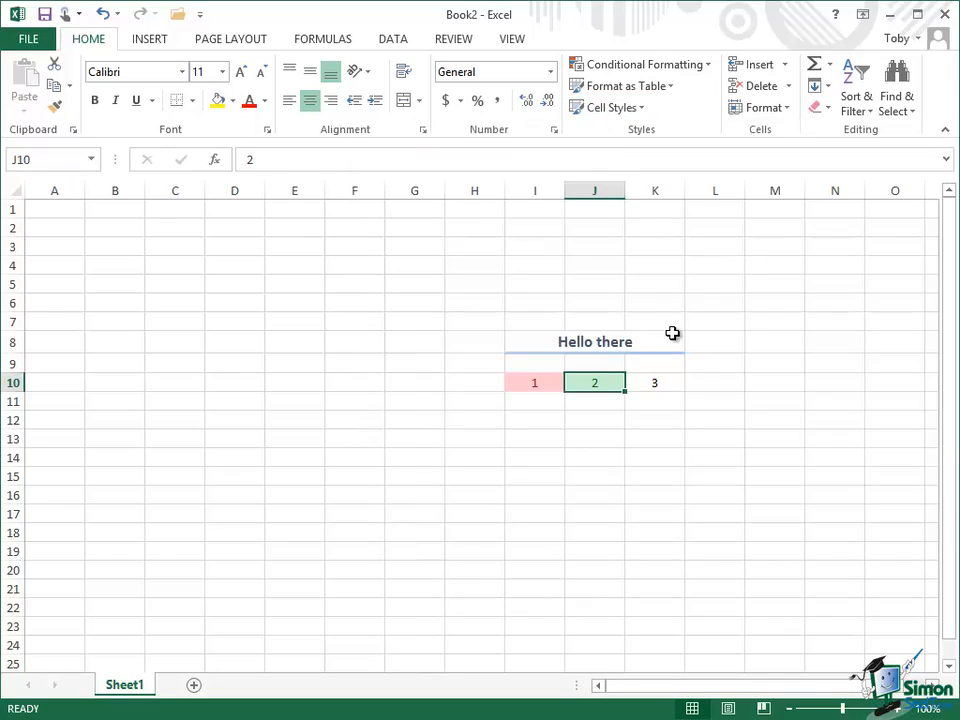
pyautogui.click(662, 381)
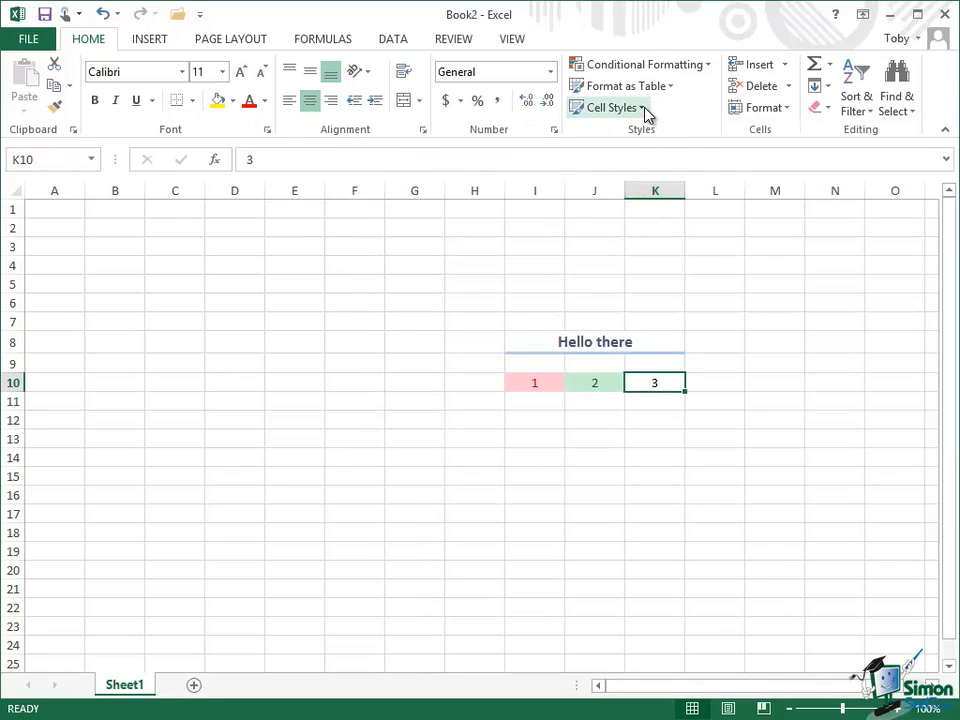
pyautogui.click(647, 112)
pyautogui.click(694, 160)
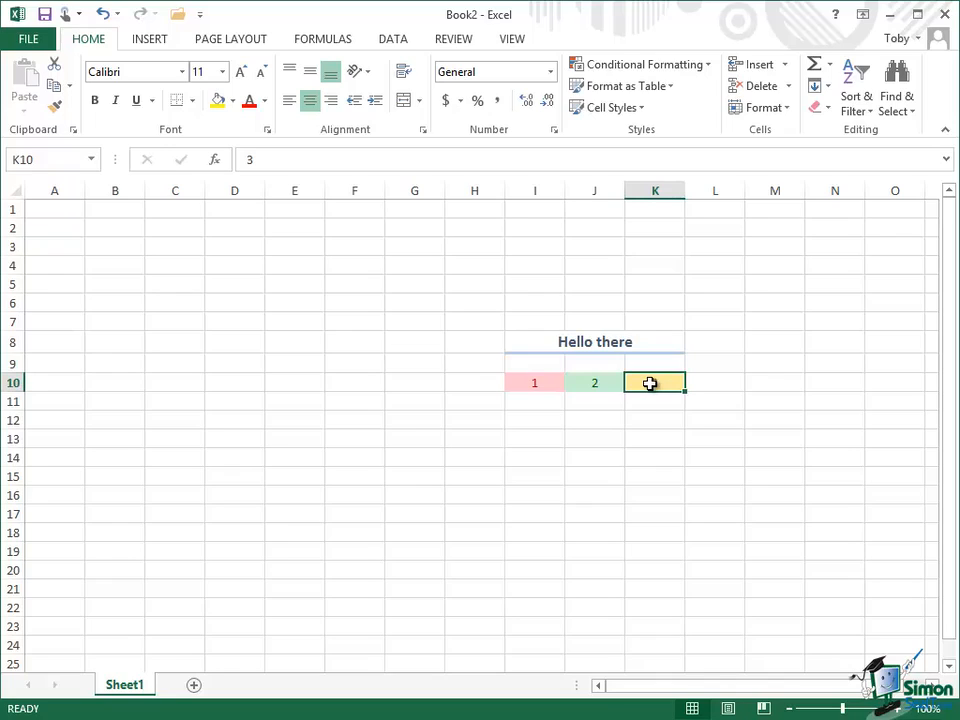
# Step: Open the theme gallery to check how the themes affect the styled cells
pyautogui.click(229, 42)
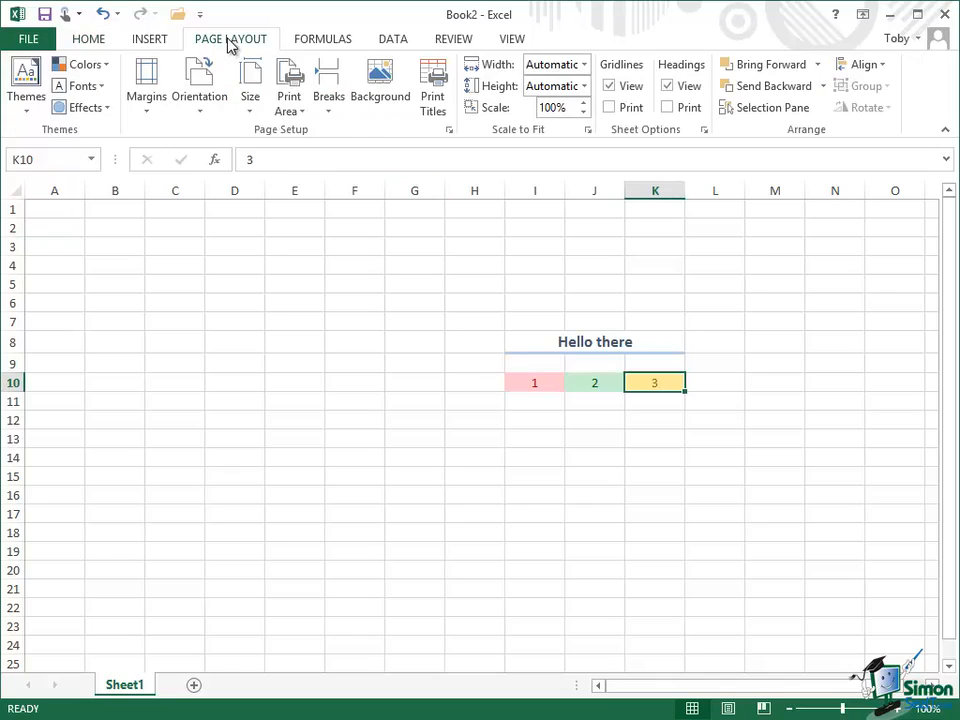
pyautogui.click(30, 110)
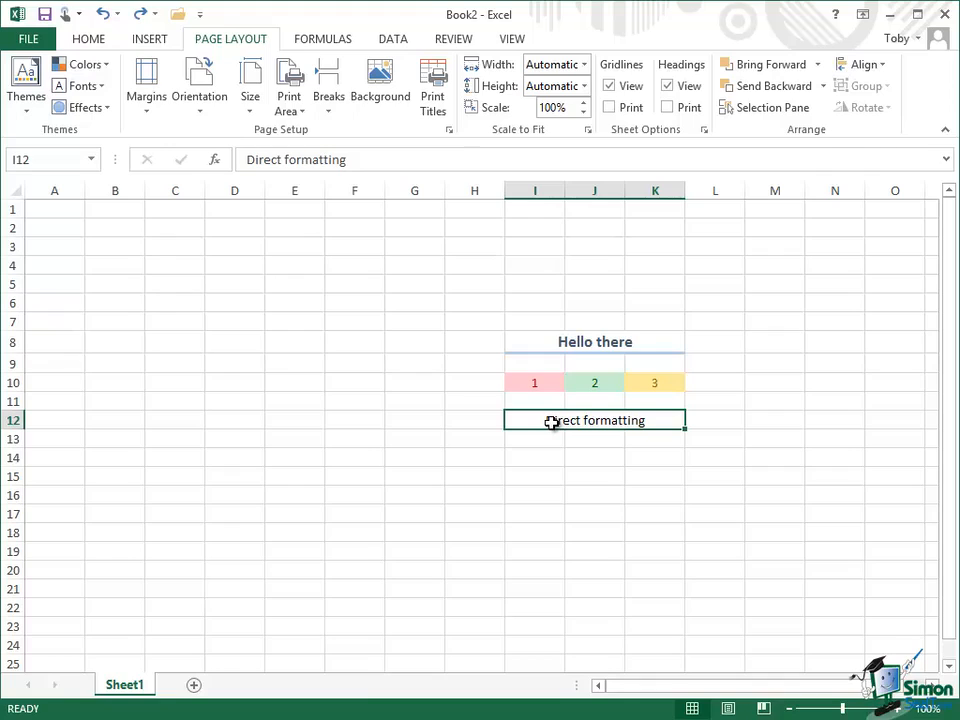
# Step: Format the "Direct formatting" cell I12 with the Algerian font and a standard light blue fill
pyautogui.click(88, 42)
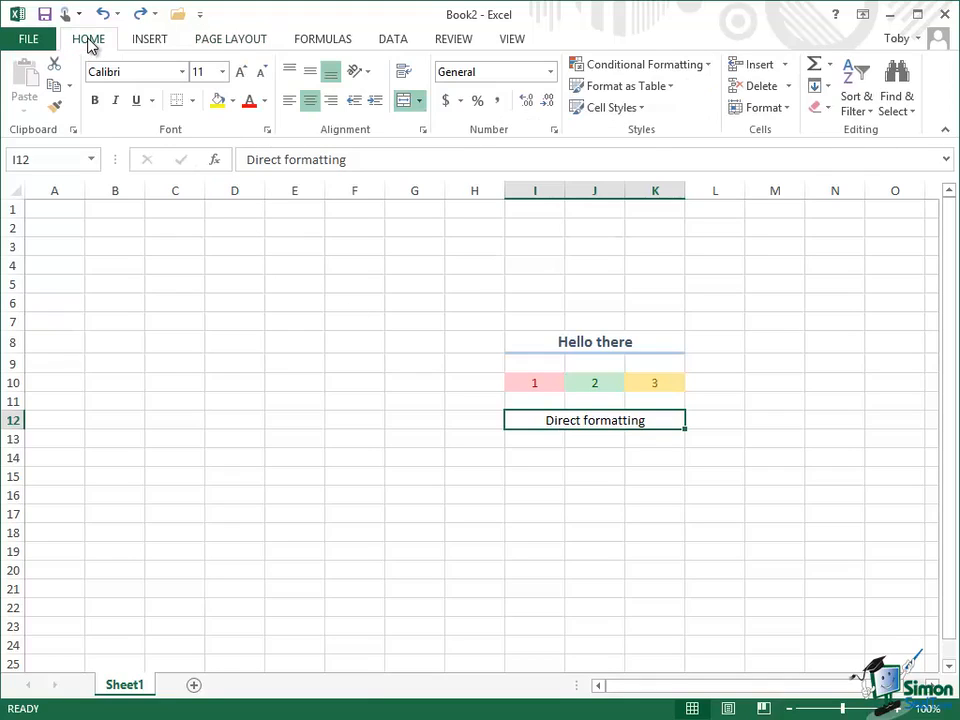
pyautogui.click(183, 73)
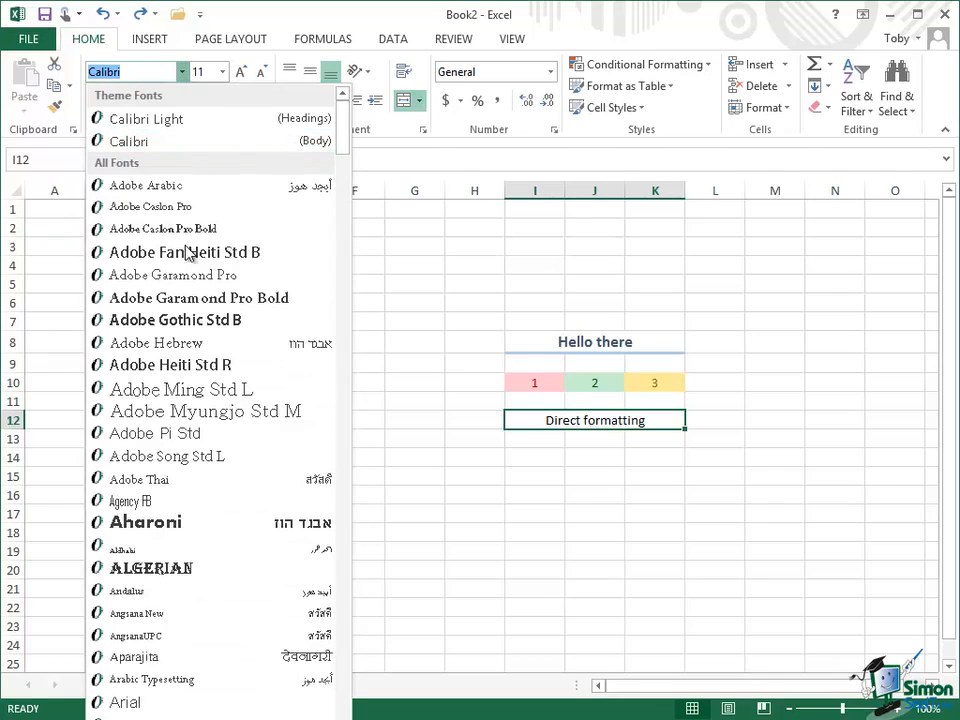
pyautogui.click(170, 570)
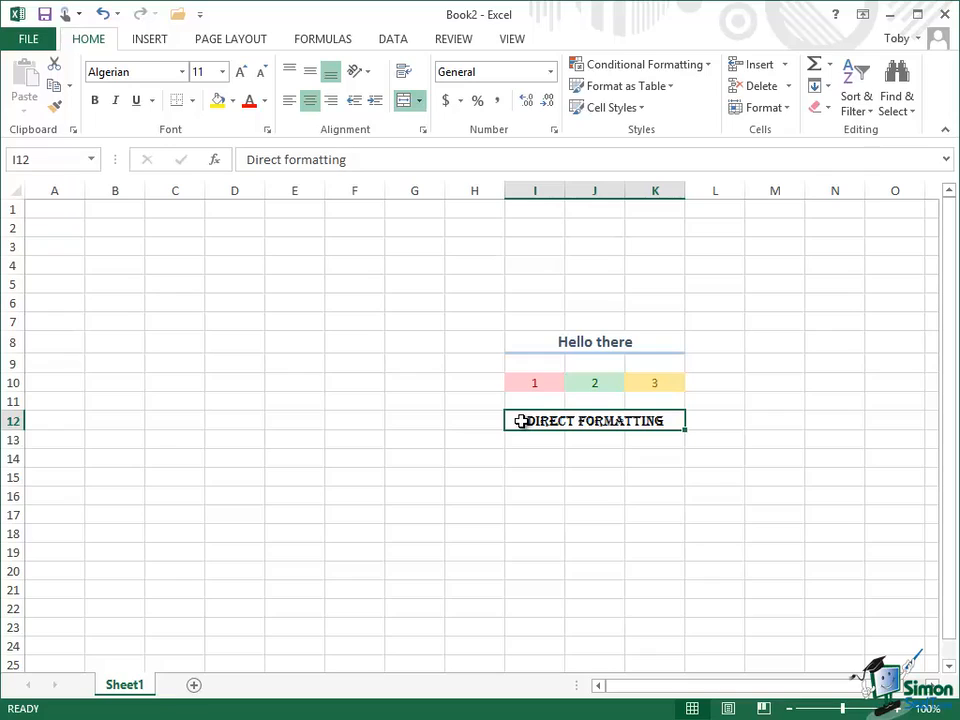
pyautogui.click(235, 101)
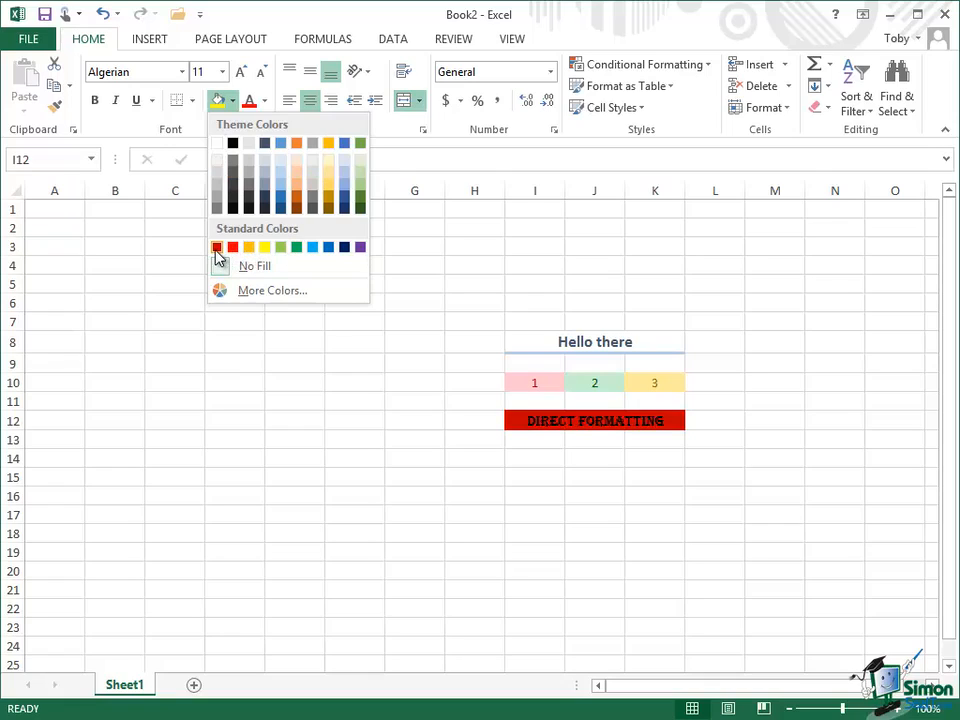
pyautogui.click(313, 247)
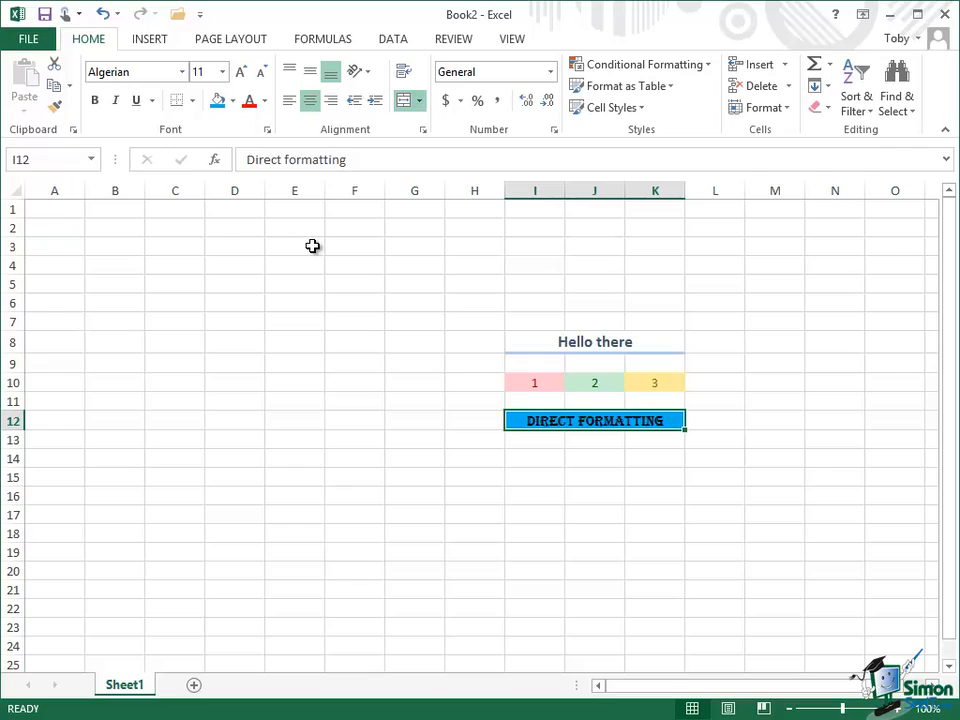
# Step: Review the built-in themes against the directly formatted cell and open the browser for theme files
pyautogui.click(254, 40)
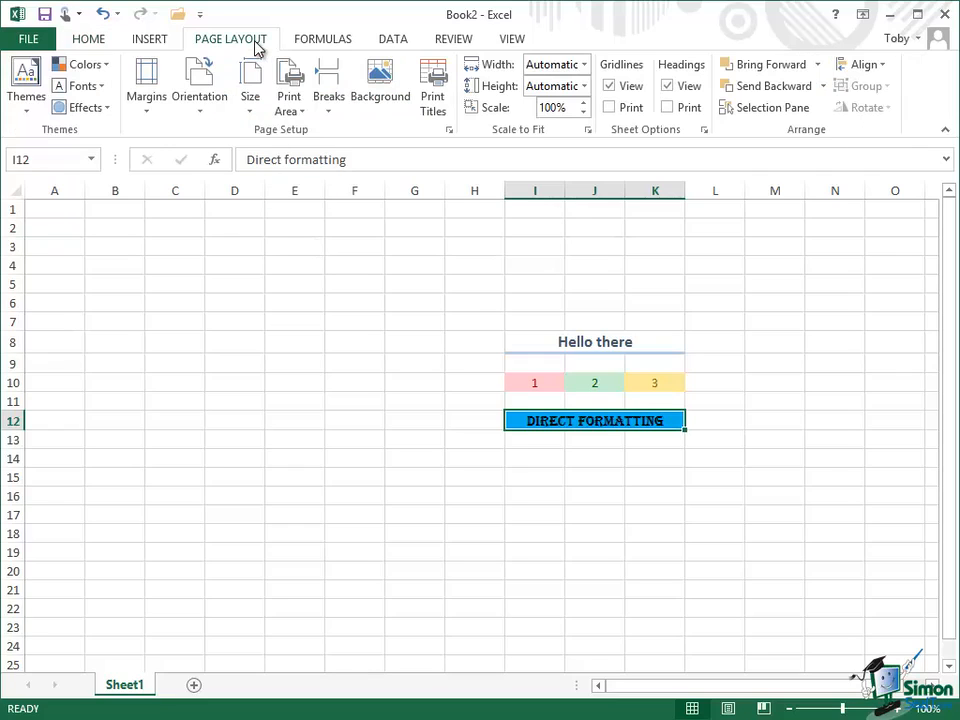
pyautogui.click(27, 117)
pyautogui.click(27, 110)
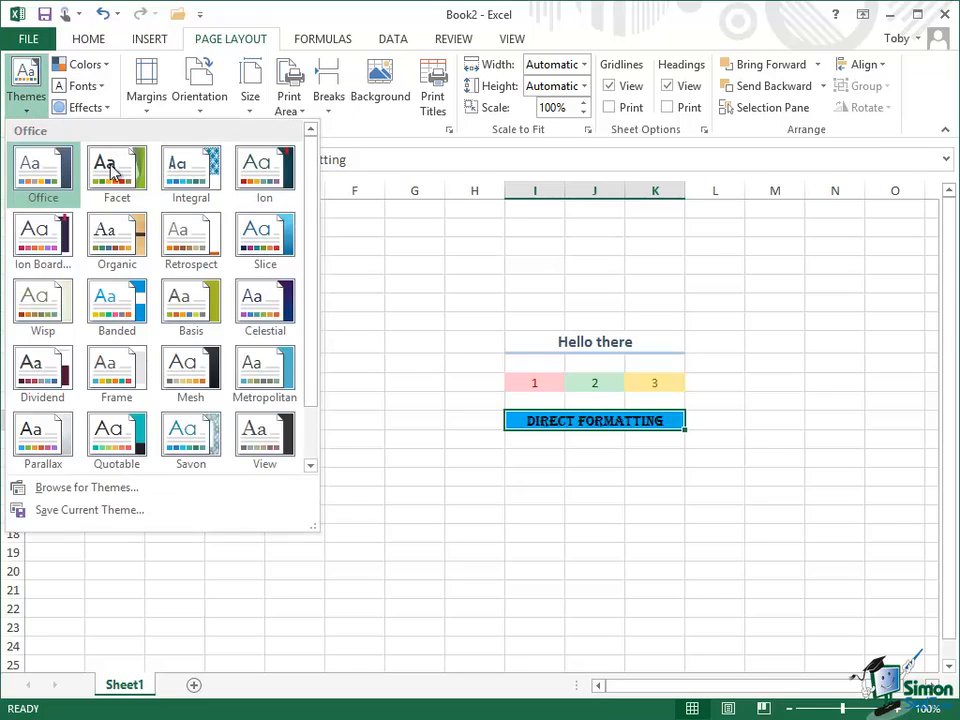
pyautogui.click(133, 492)
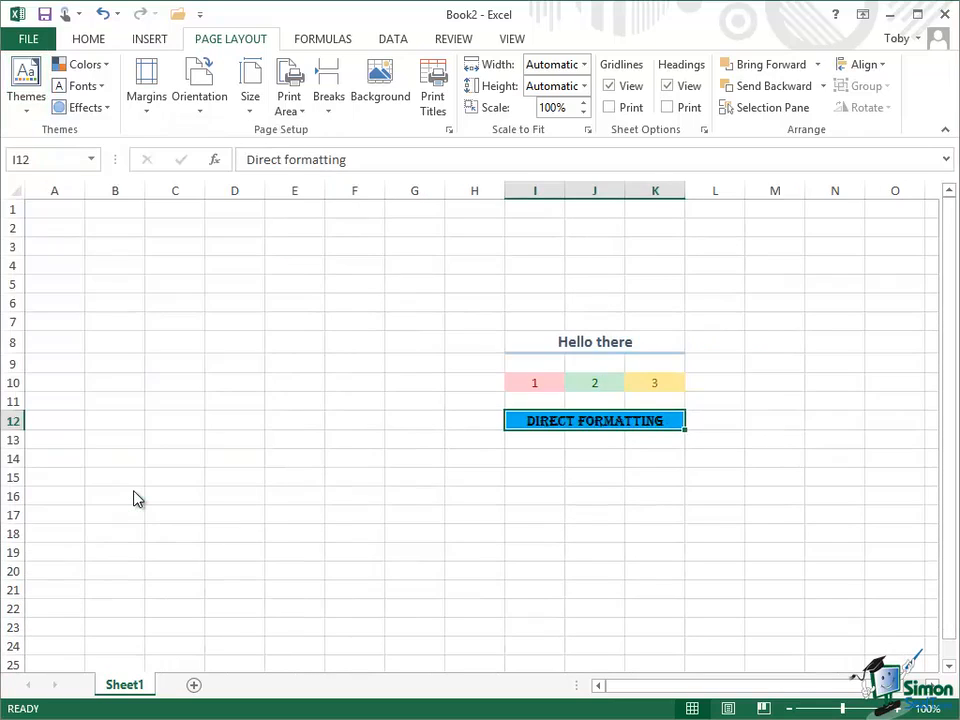